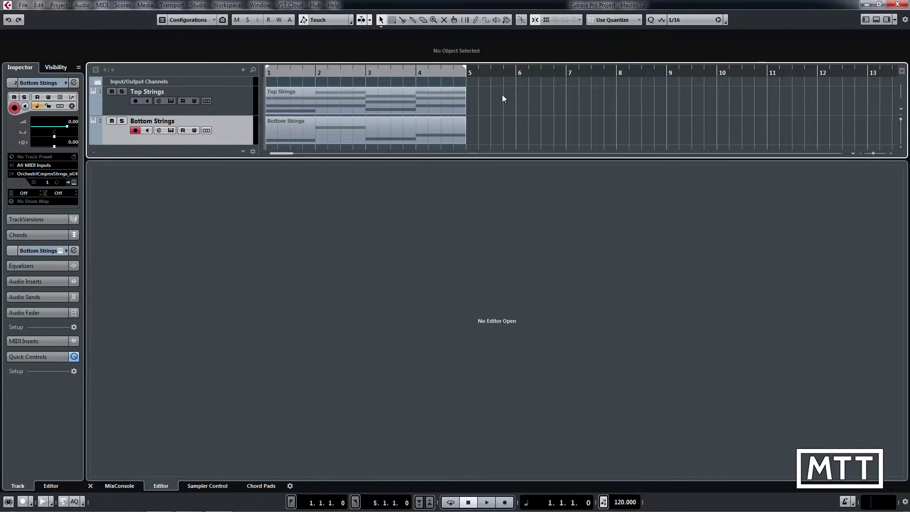
Step: Play back the string chords, then duplicate both chord parts into bars 5–8
key("space")
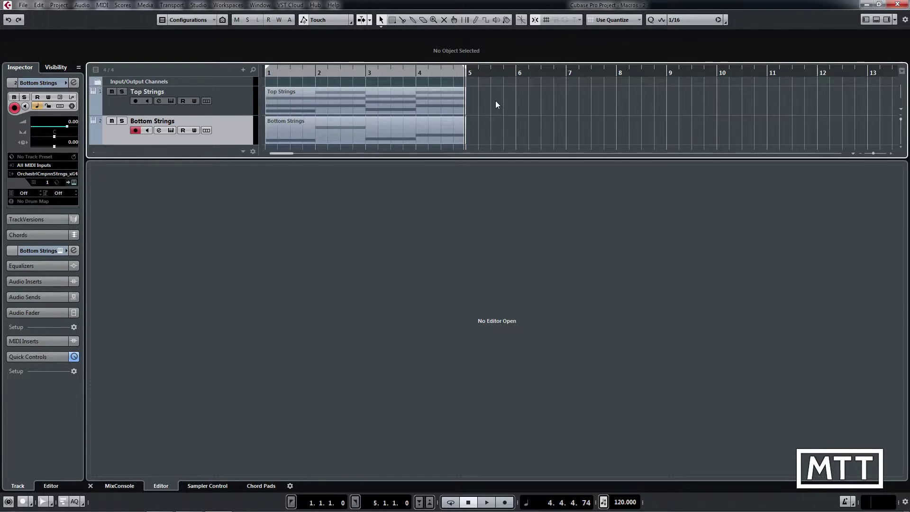
left_click_drag(488, 102, 425, 135)
key("ctrl+e")
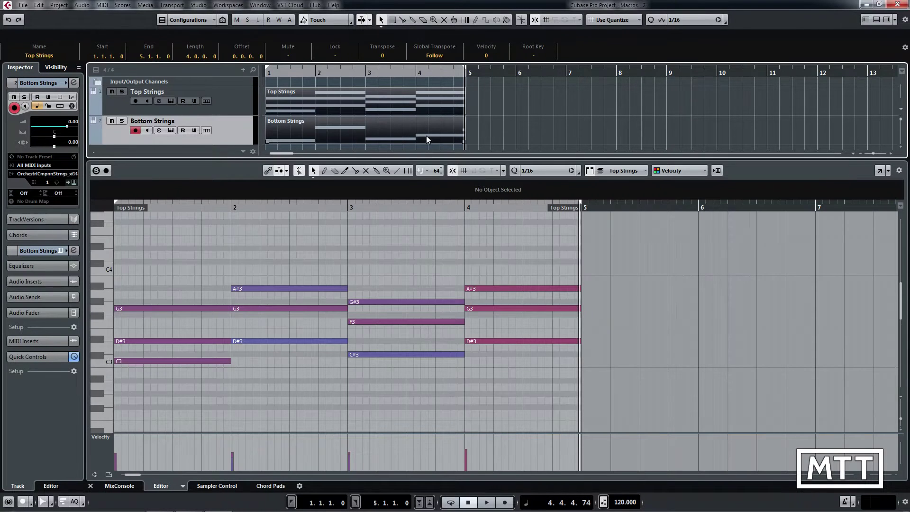
key("ctrl+d")
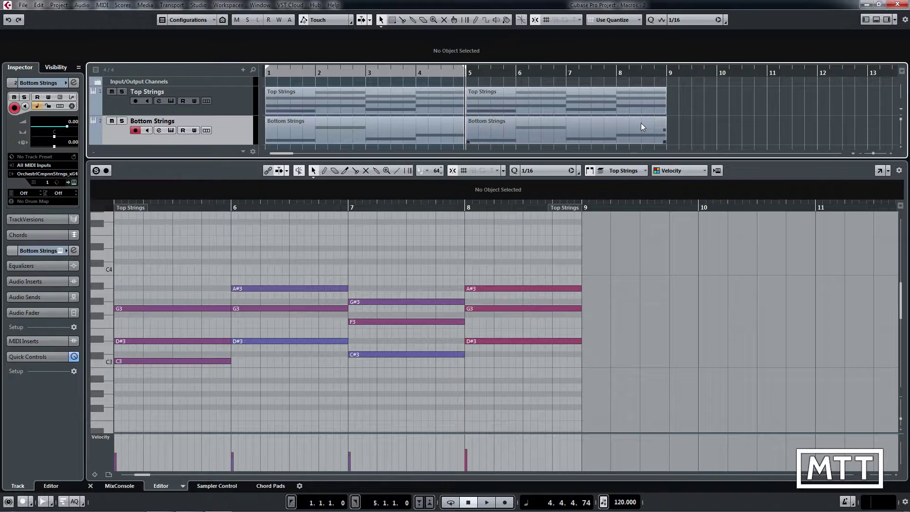
Step: In the Key Editor, test copying the Top Strings chords an octave higher, then delete the test notes
left_click(555, 103)
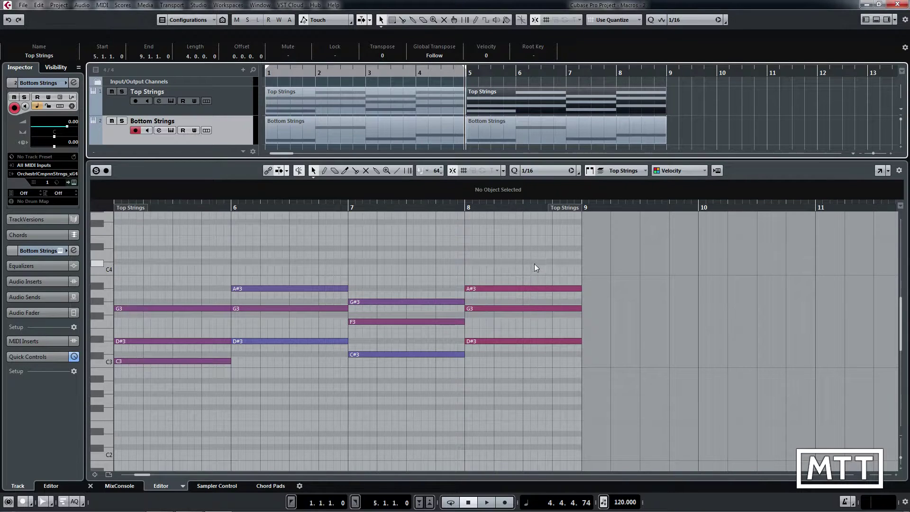
left_click_drag(534, 263, 136, 426)
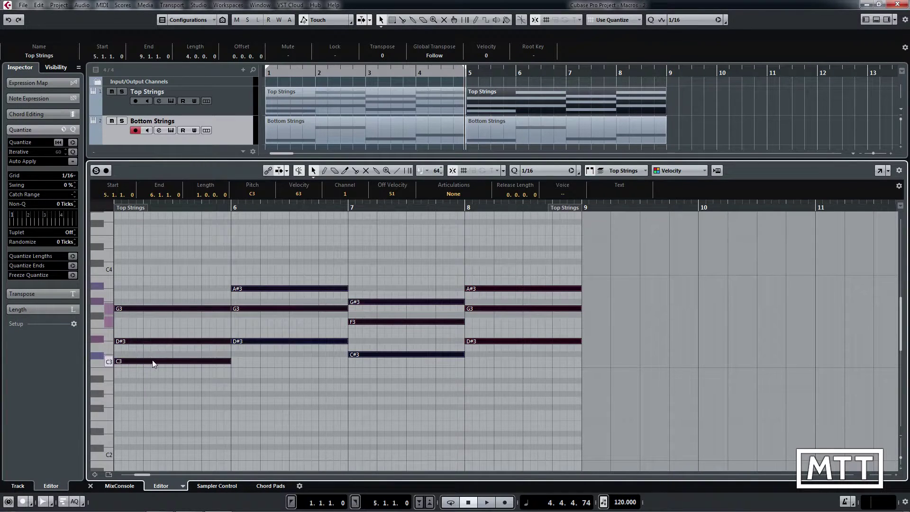
left_click_drag(151, 333, 156, 267)
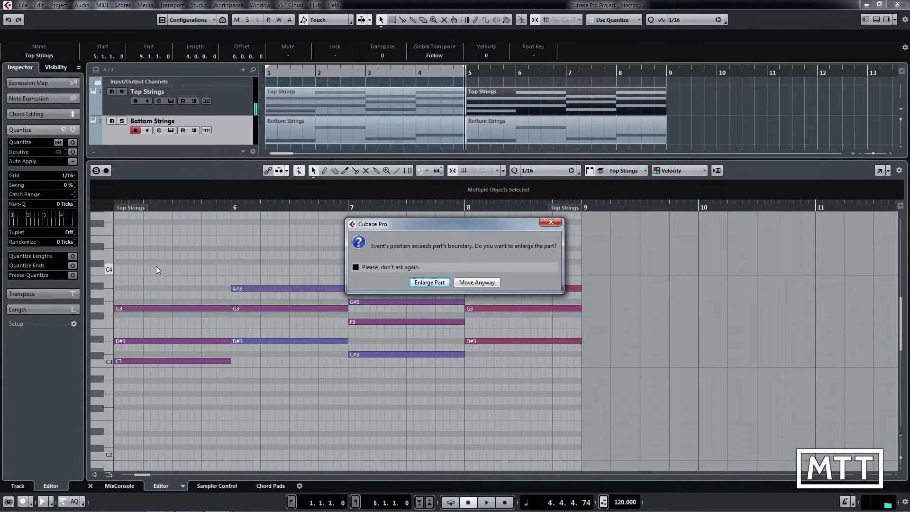
left_click(437, 283)
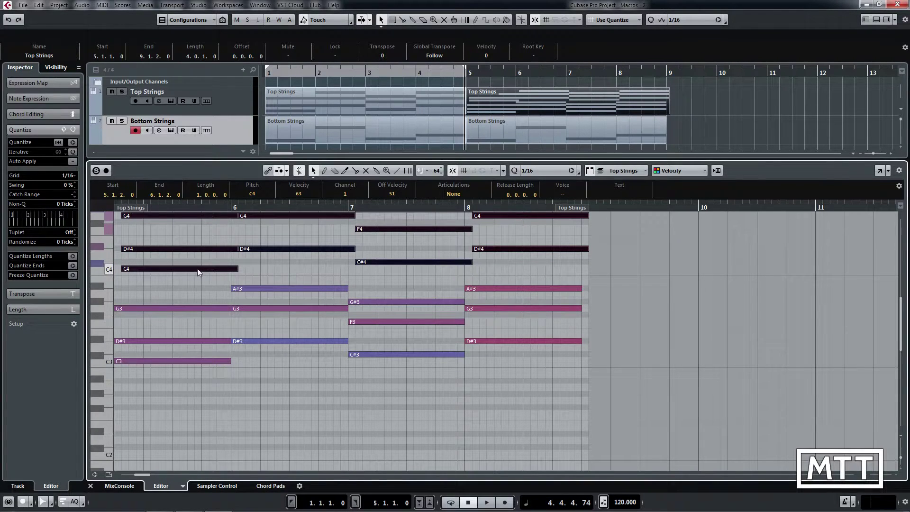
left_click_drag(197, 268, 188, 268)
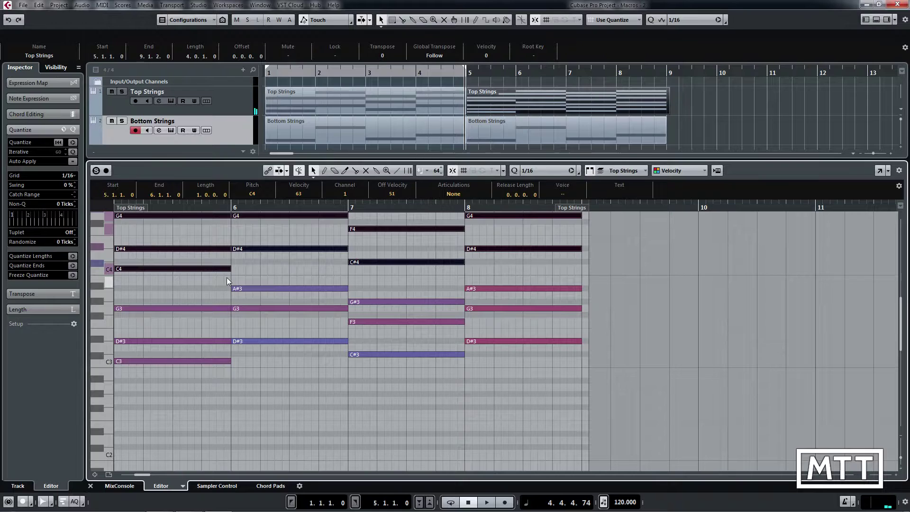
key("Delete")
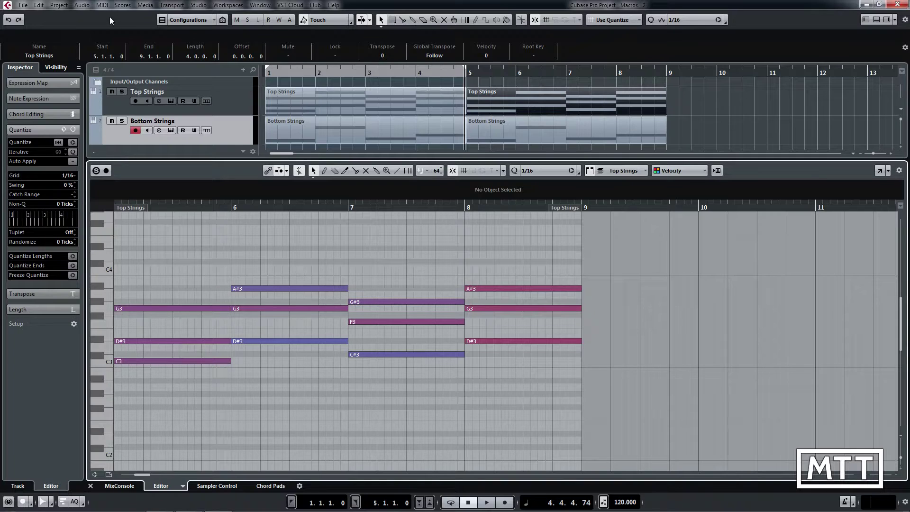
Step: Open File > Key Commands, show the macros, and add a macro named 'Duplicate Up Octave'
left_click(23, 6)
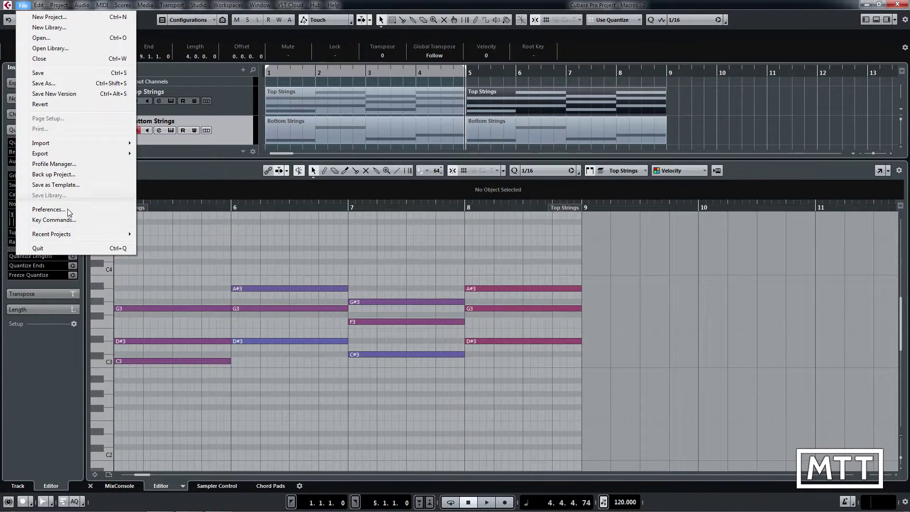
left_click(68, 221)
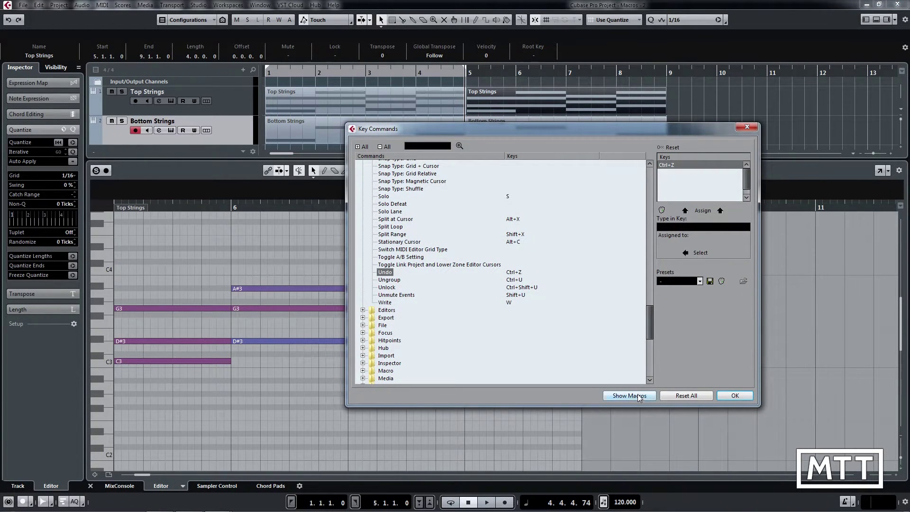
left_click(638, 396)
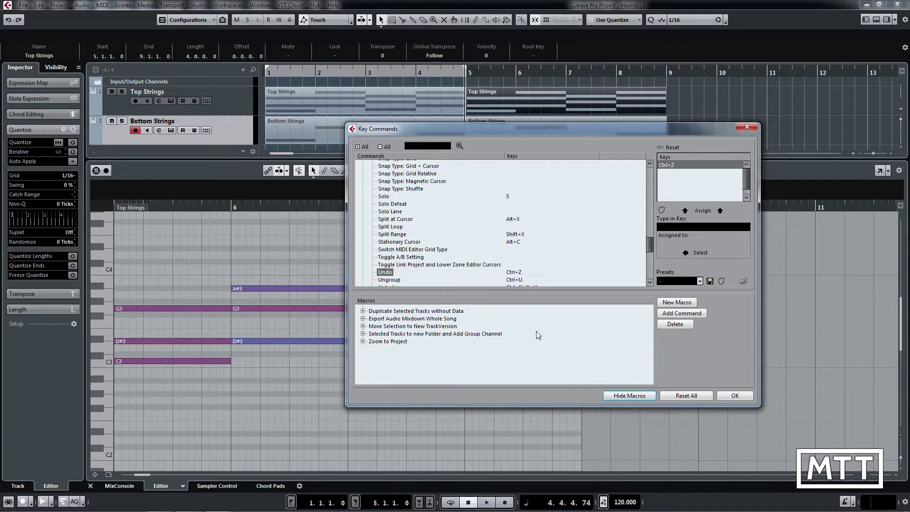
left_click(673, 304)
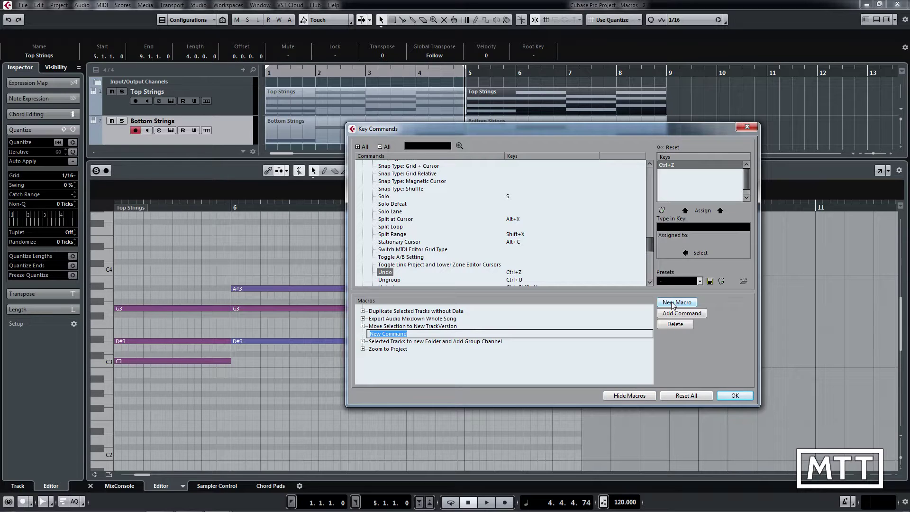
type("Duplicate Up Octave")
key("Return")
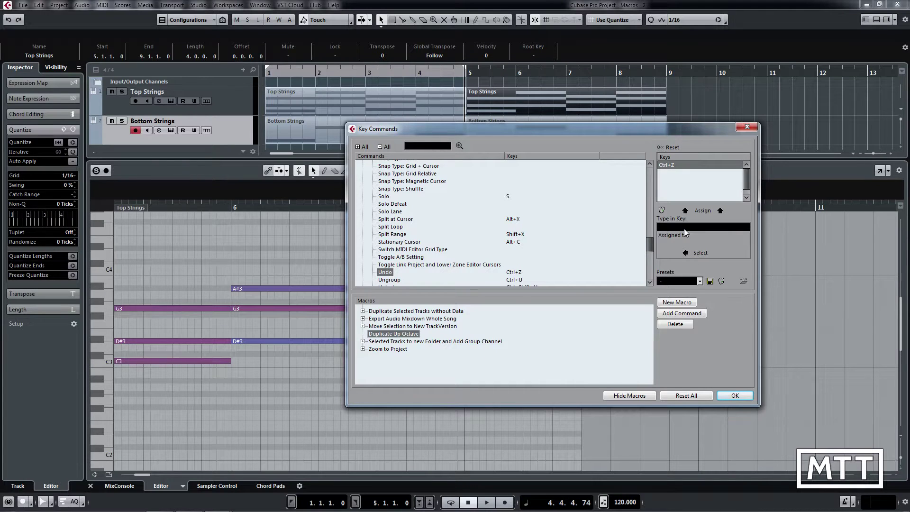
Step: Search for 'select all' and add Edit - Select All as the macro's first step
left_click(416, 146)
type("select all")
key("Return")
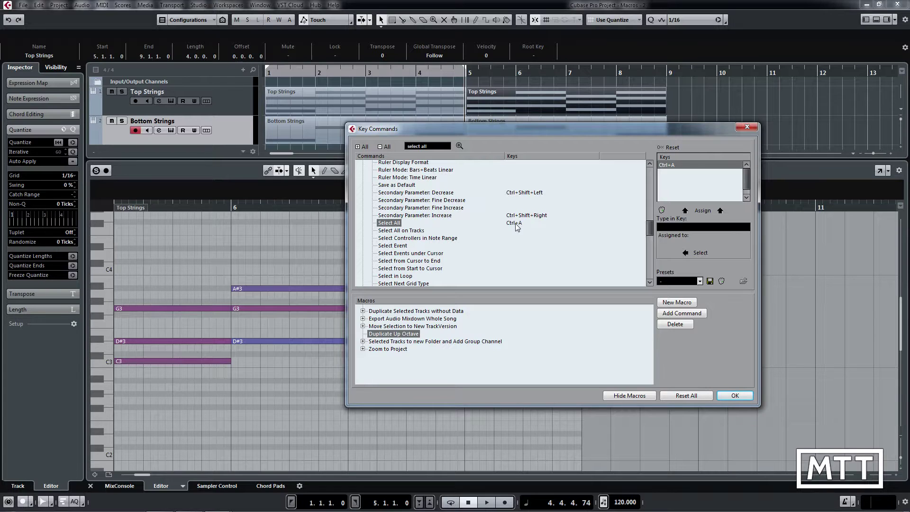
left_click(679, 316)
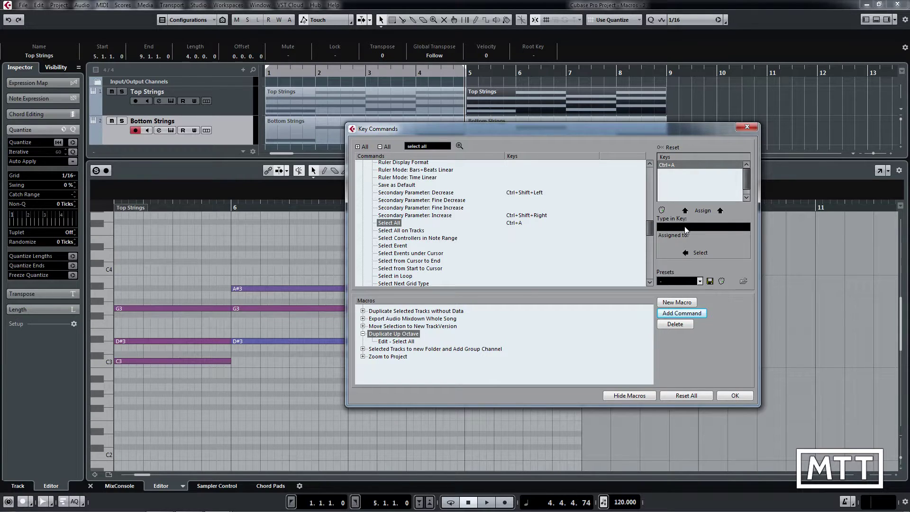
Step: Find Edit - Copy by its Ctrl+C shortcut and add it after Select All
left_click(684, 226)
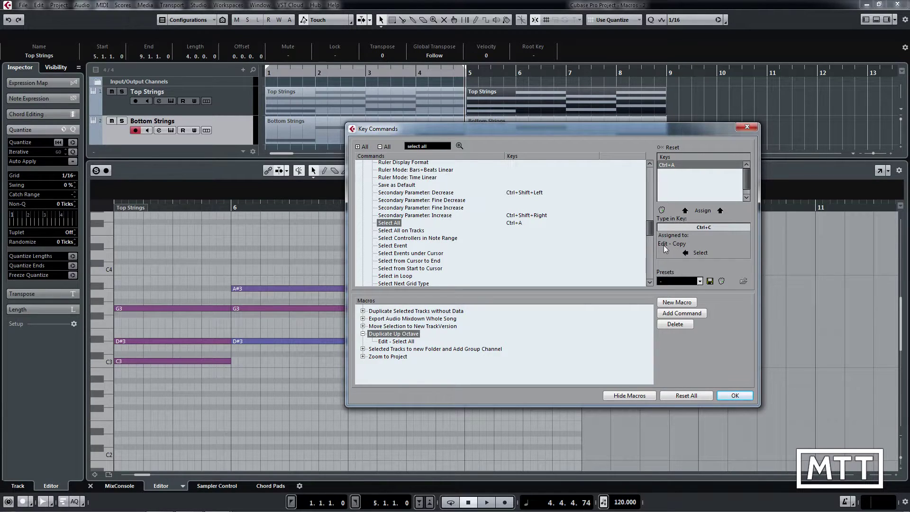
left_click(694, 252)
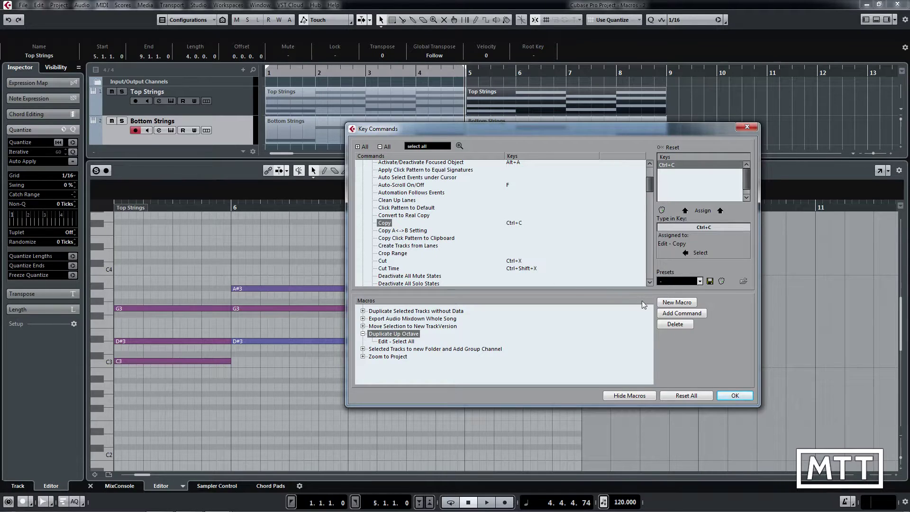
left_click(680, 316)
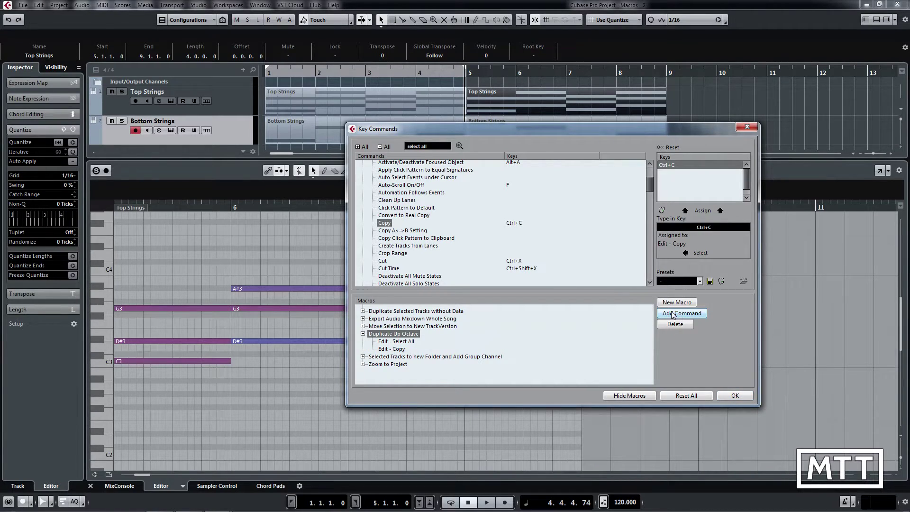
Step: Search for 'origin' and add Paste at Origin to the Duplicate Up Octave macro
left_click(436, 145)
type("origin")
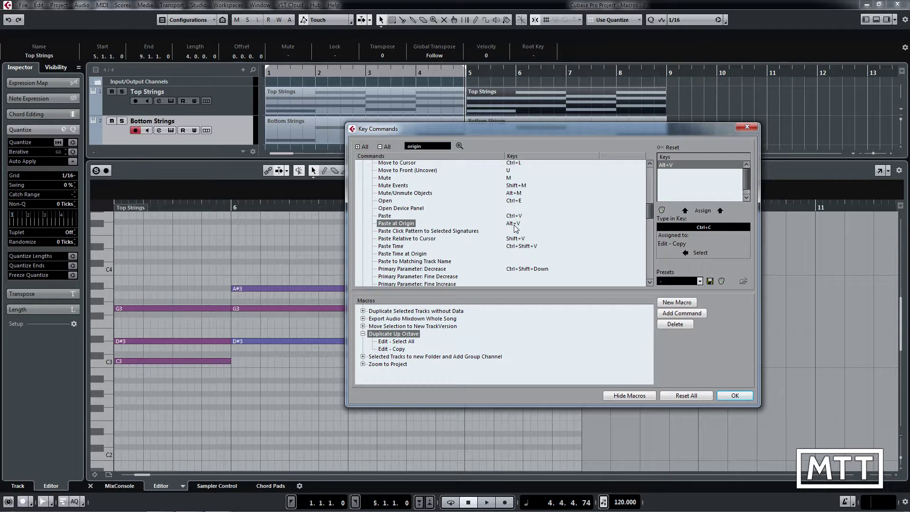
left_click(692, 315)
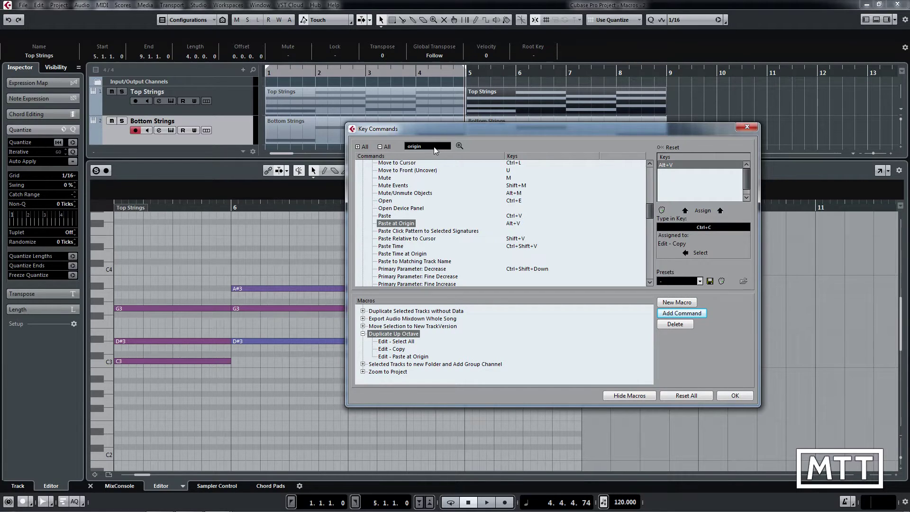
Step: Find Navigate - Add Up through its Shift+Up shortcut, add it, and confirm with OK
left_click(718, 227)
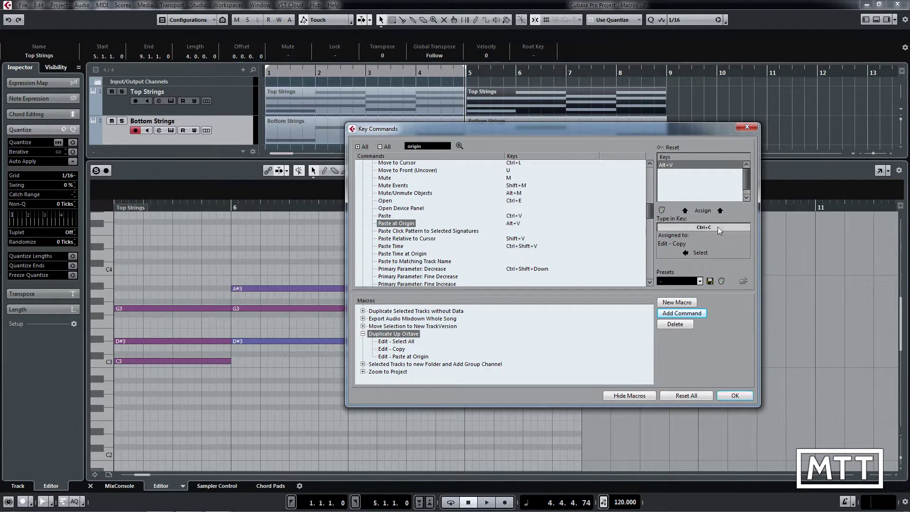
key("shift+Up")
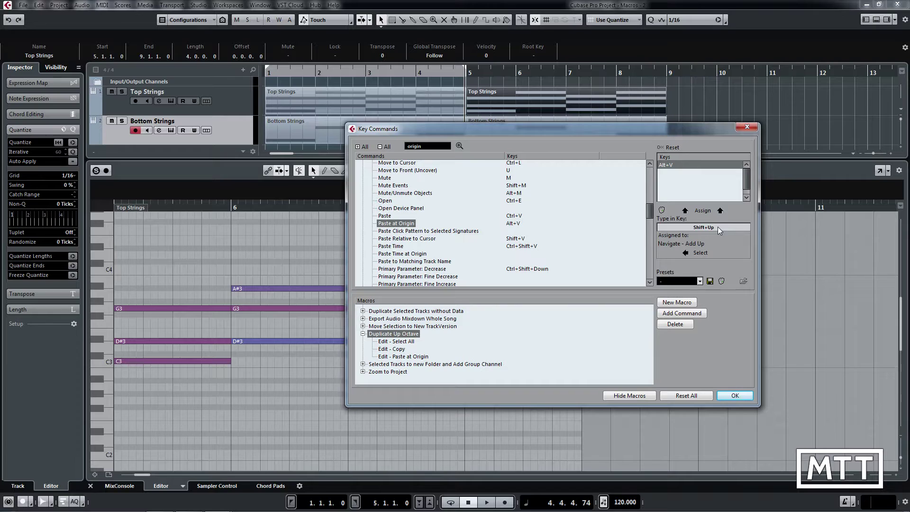
left_click(697, 252)
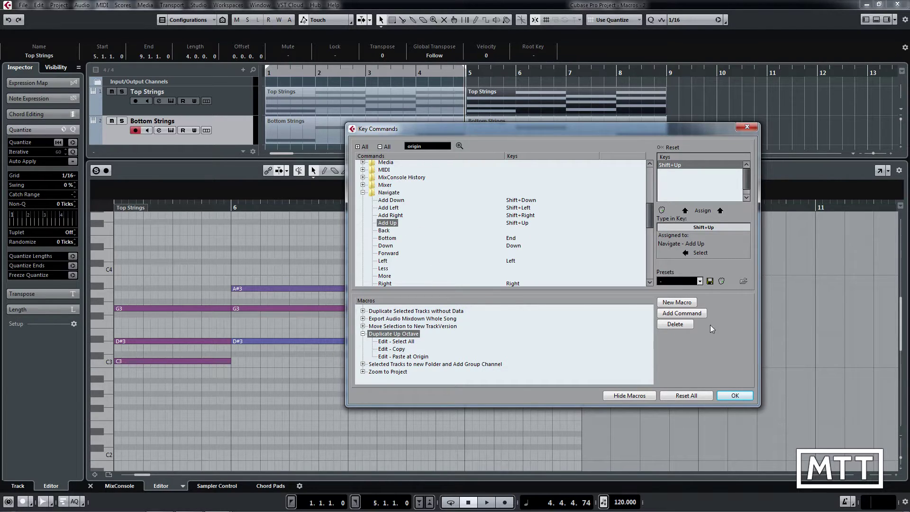
left_click(691, 314)
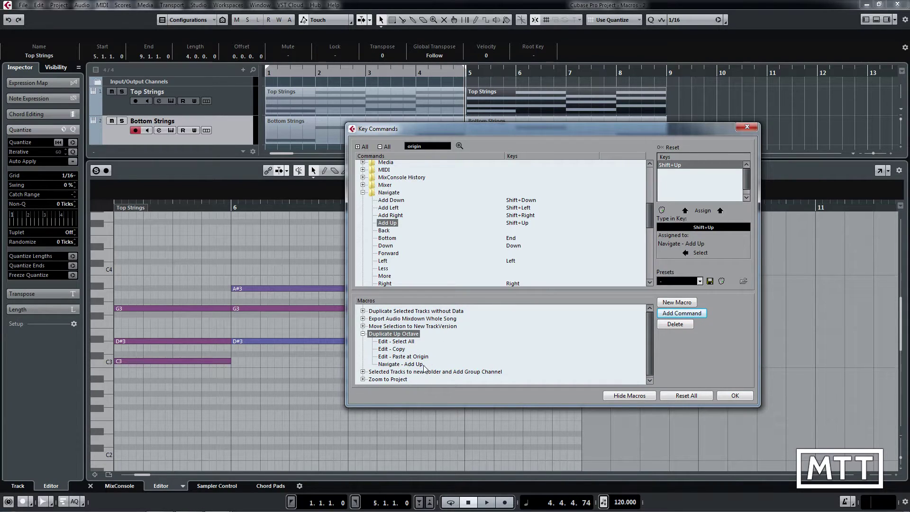
left_click(734, 395)
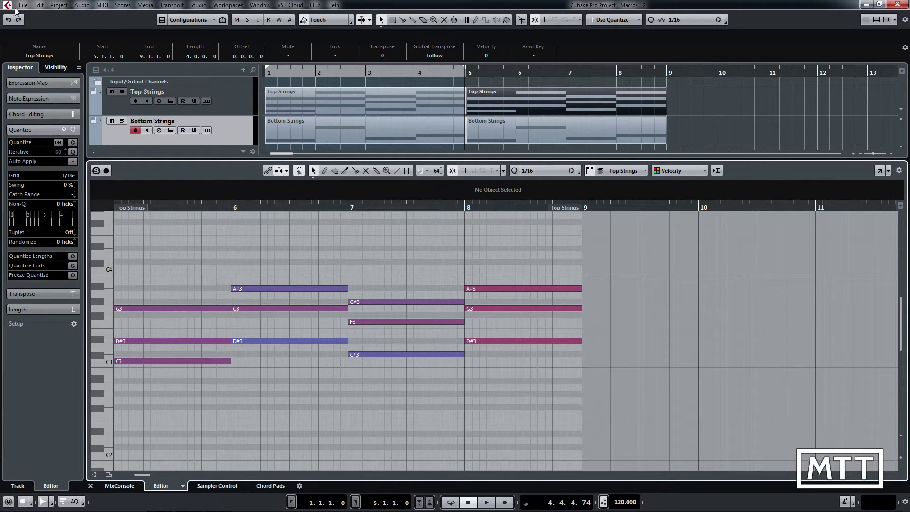
Step: Run Edit > Macros > Duplicate Up Octave on the bar 5–8 Top Strings chords
left_click(39, 7)
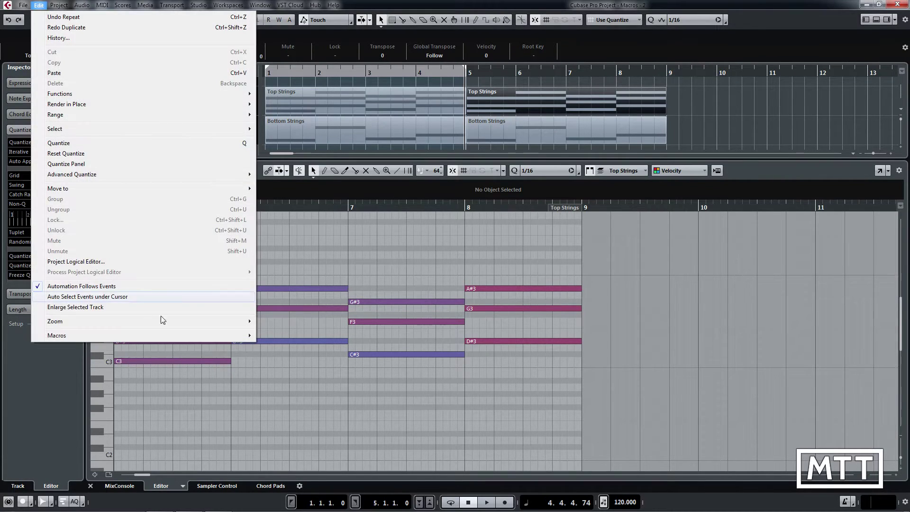
mouse_move(220, 337)
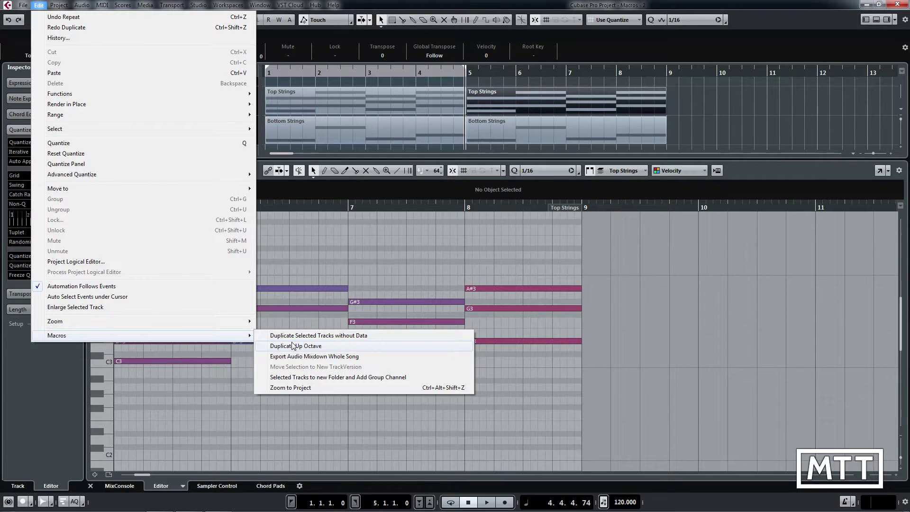
left_click(293, 345)
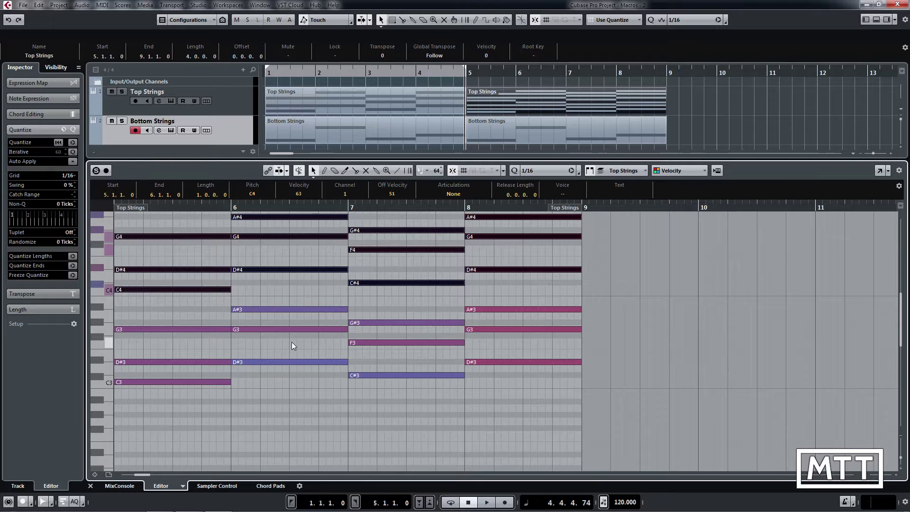
Step: Delete the octave-up copies and the stray C#4 note in bar 6, leaving nothing selected
key("Delete")
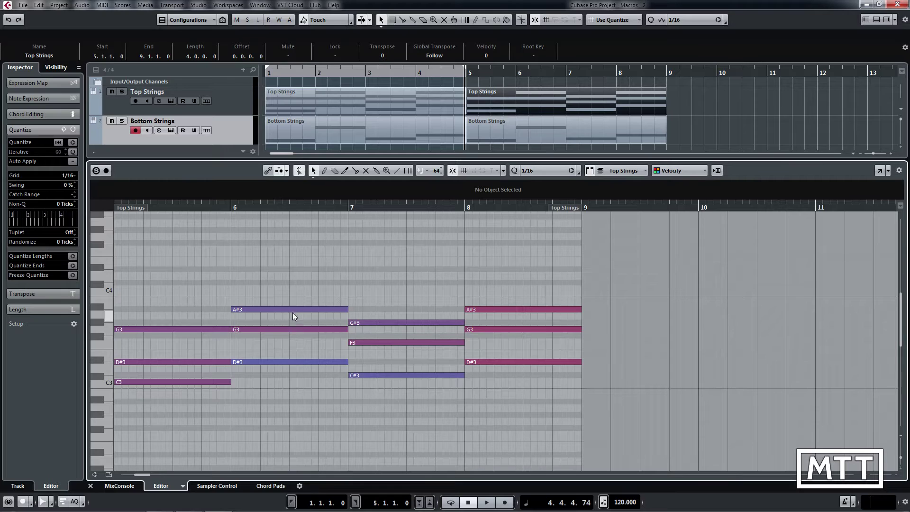
key("ctrl+7")
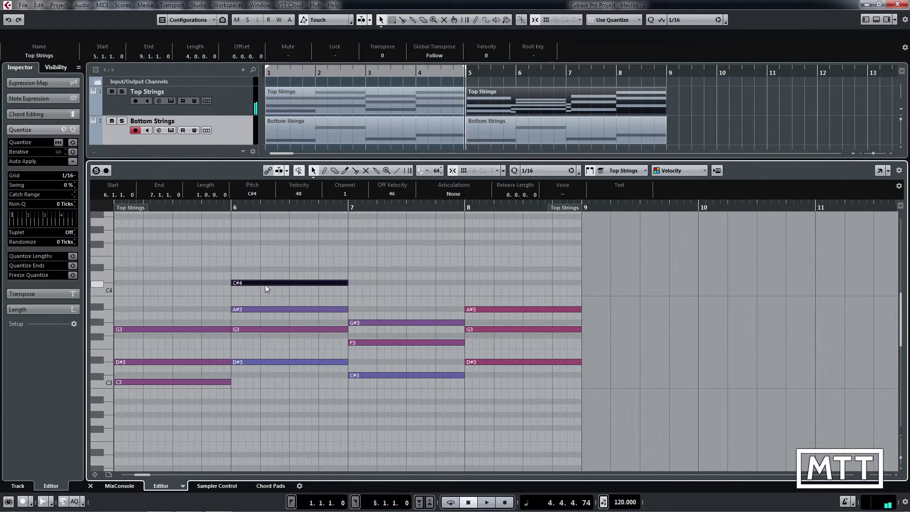
key("Delete")
left_click(280, 310)
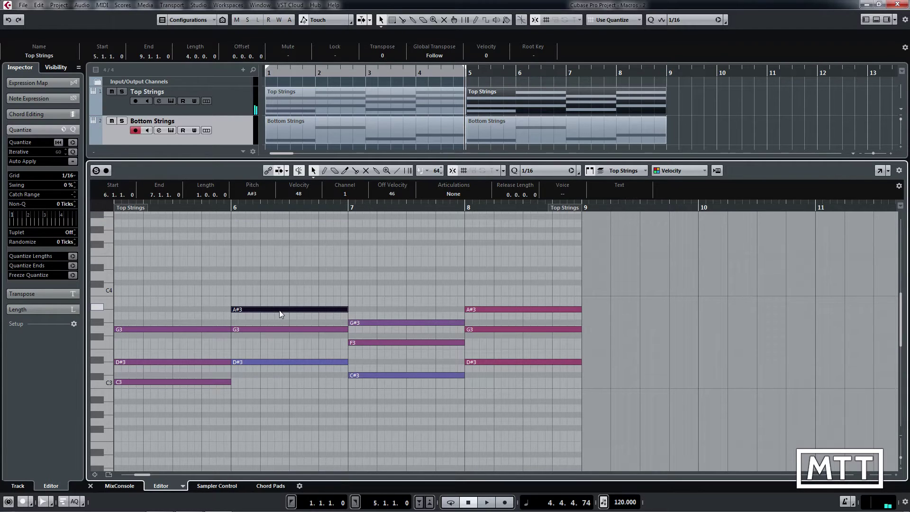
left_click(280, 299)
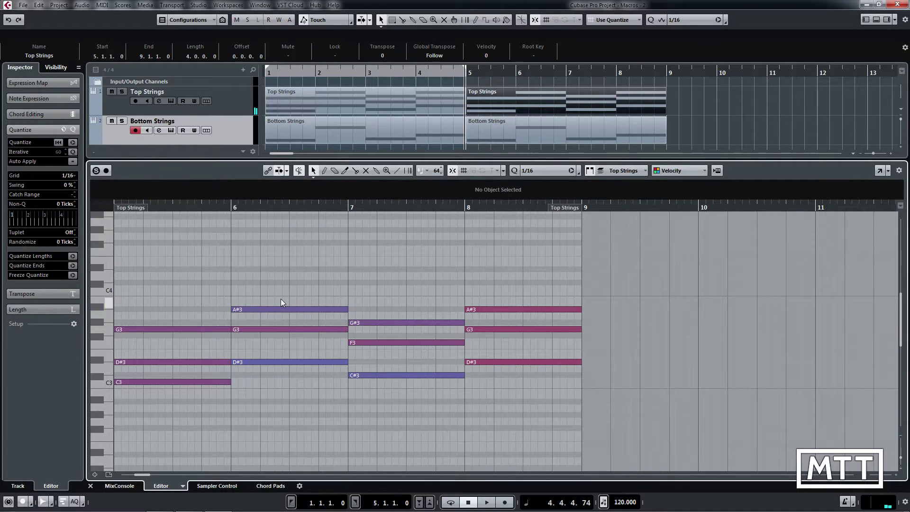
Step: In Key Commands, assign Alt+Shift+Up to Macro > Duplicate Up Octave and confirm with OK
left_click(23, 5)
left_click(79, 221)
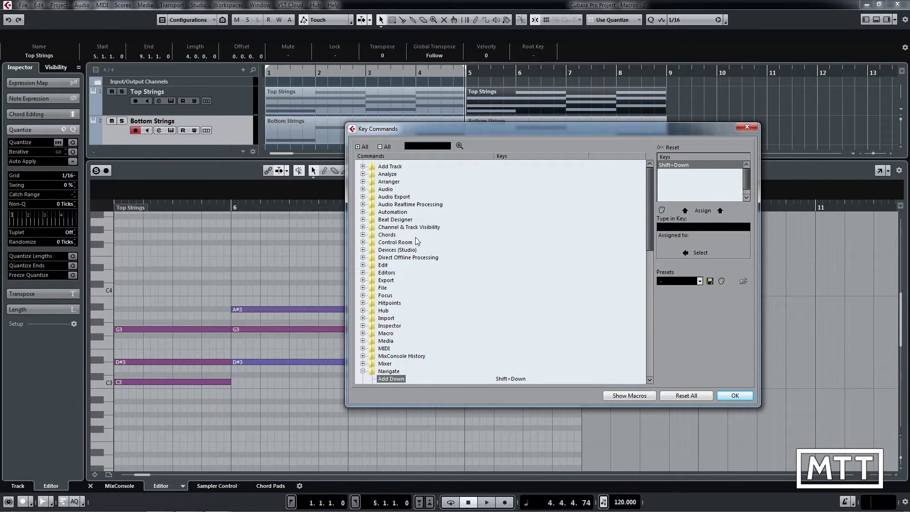
scroll(408, 333, "down", 6)
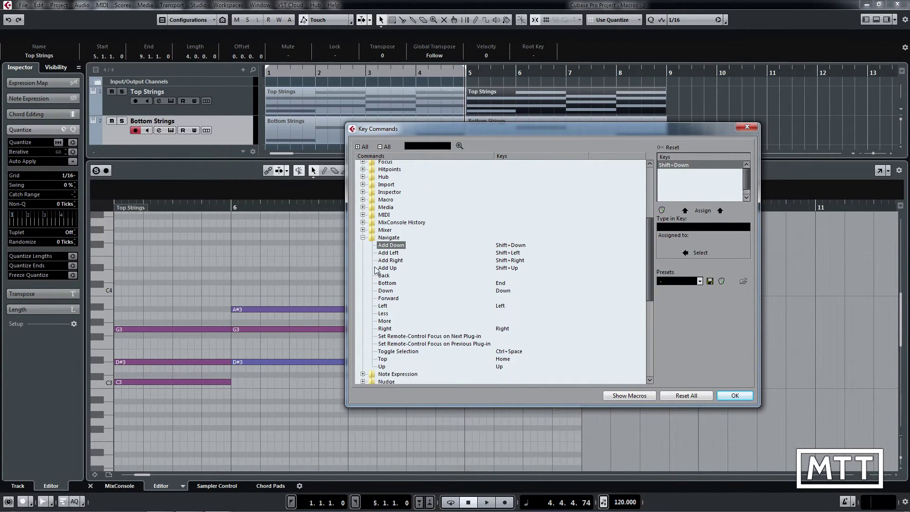
left_click(367, 239)
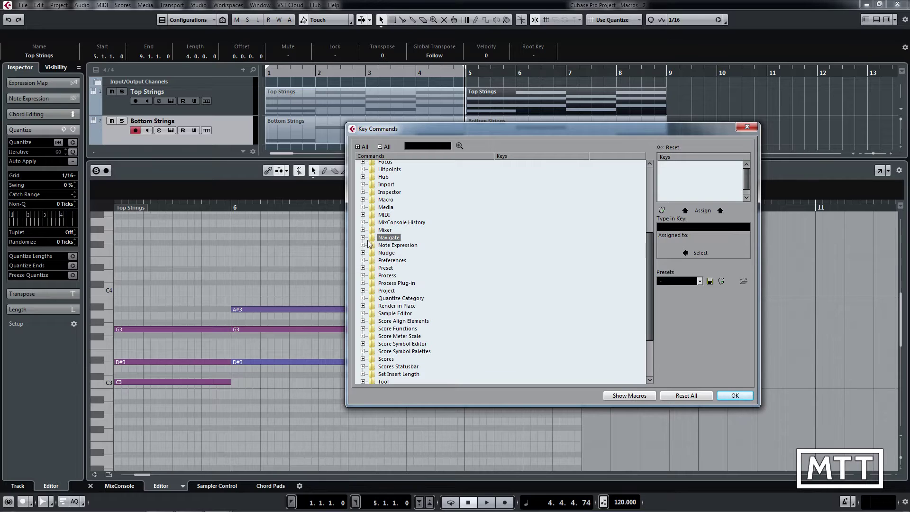
left_click(364, 200)
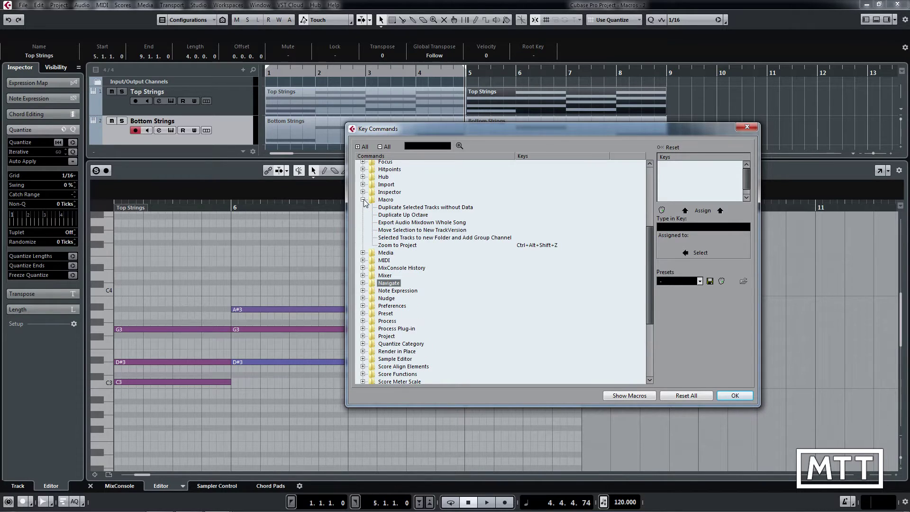
left_click(397, 215)
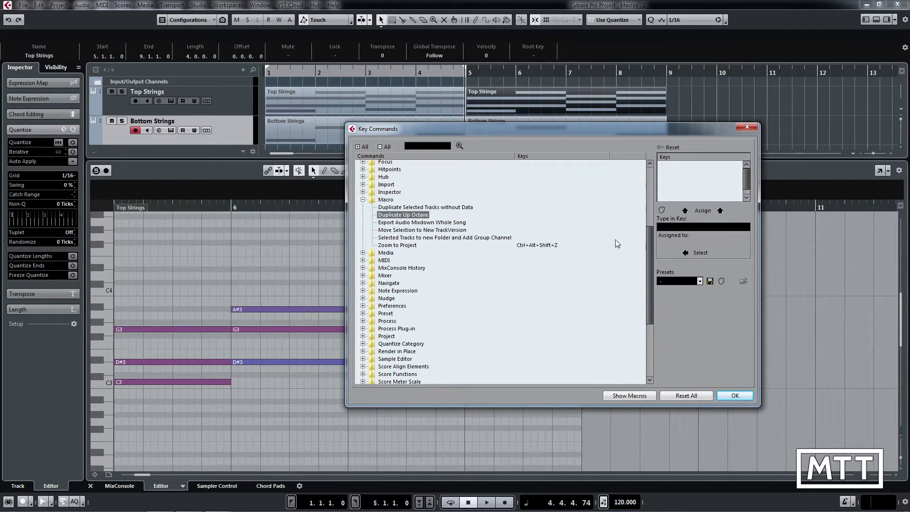
left_click(699, 228)
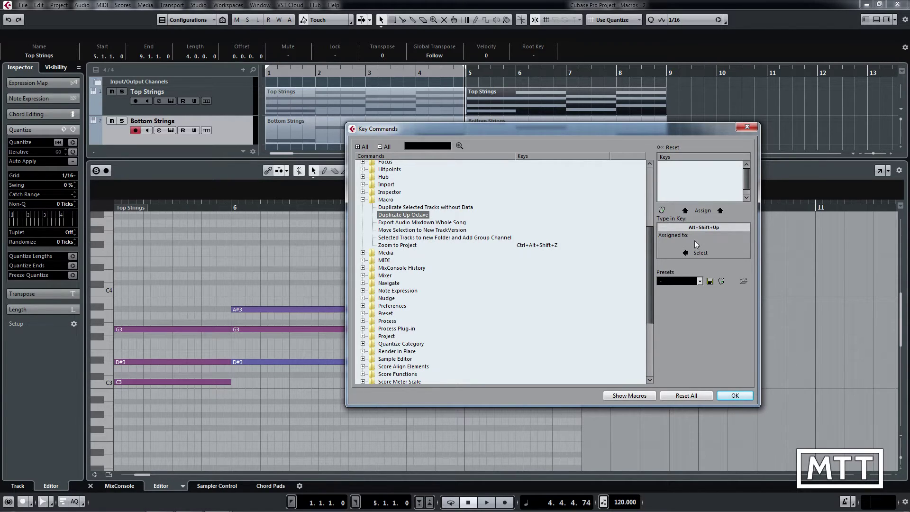
left_click(701, 210)
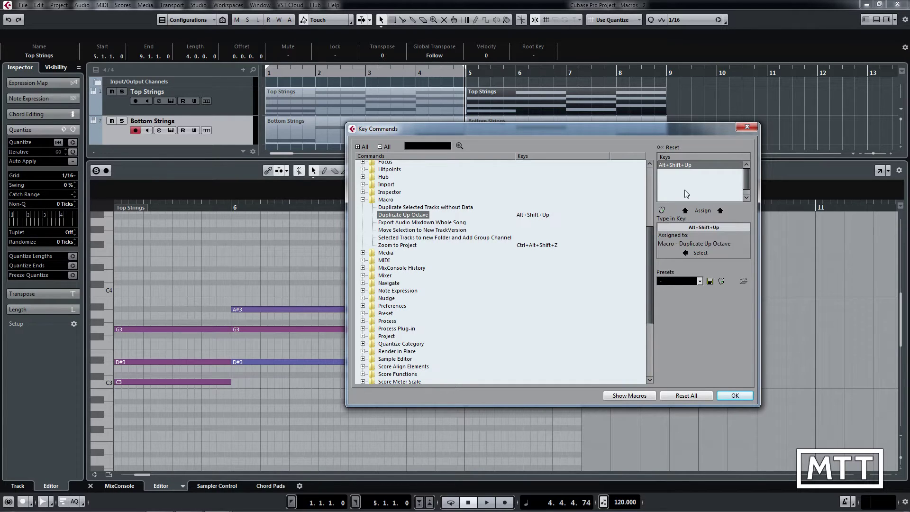
left_click(734, 395)
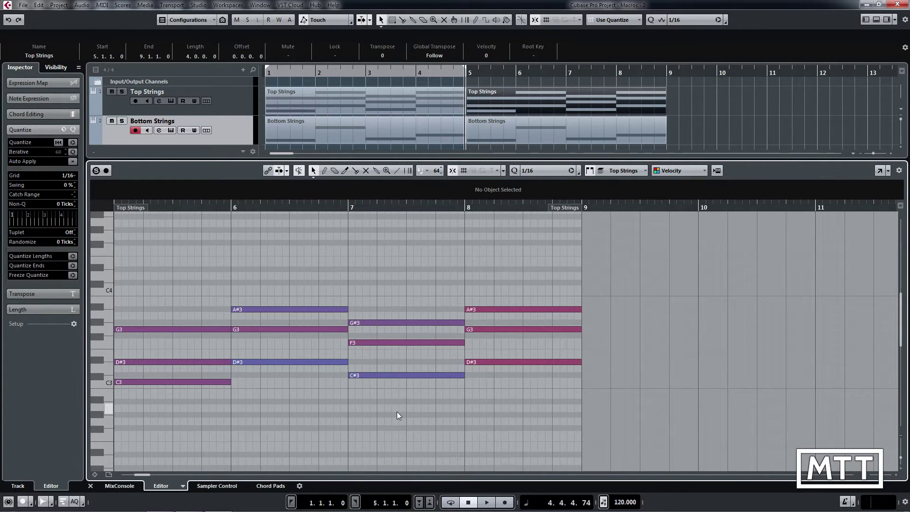
key("alt+shift+Up")
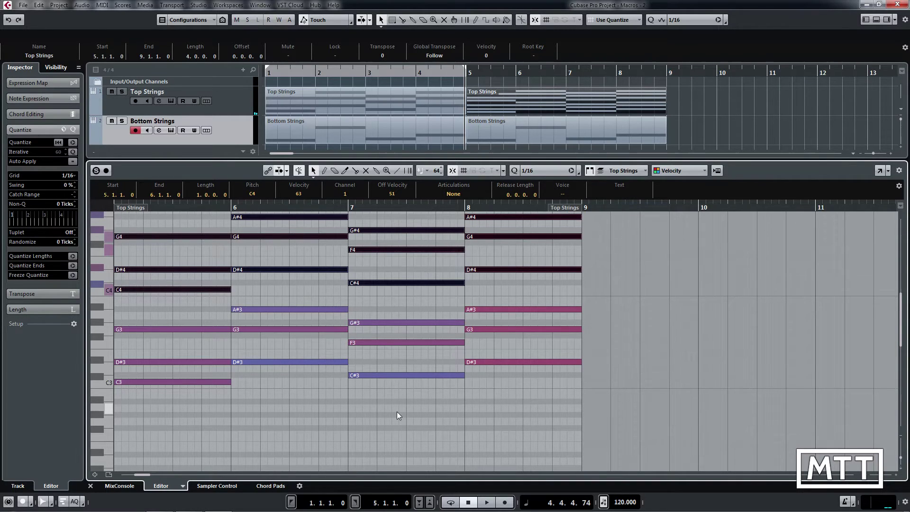
key("Delete")
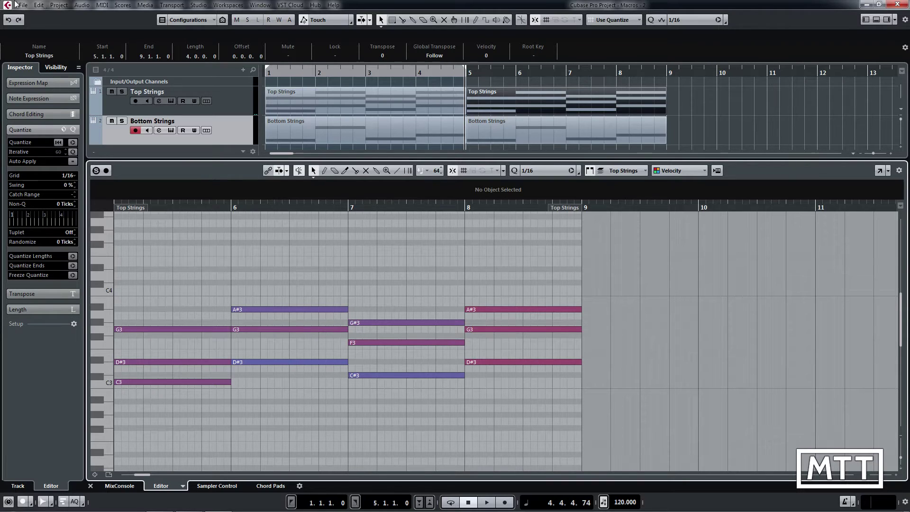
Step: Reopen Key Commands, show the macros, and add a macro named 'Duplicate Down Octave'
left_click(24, 7)
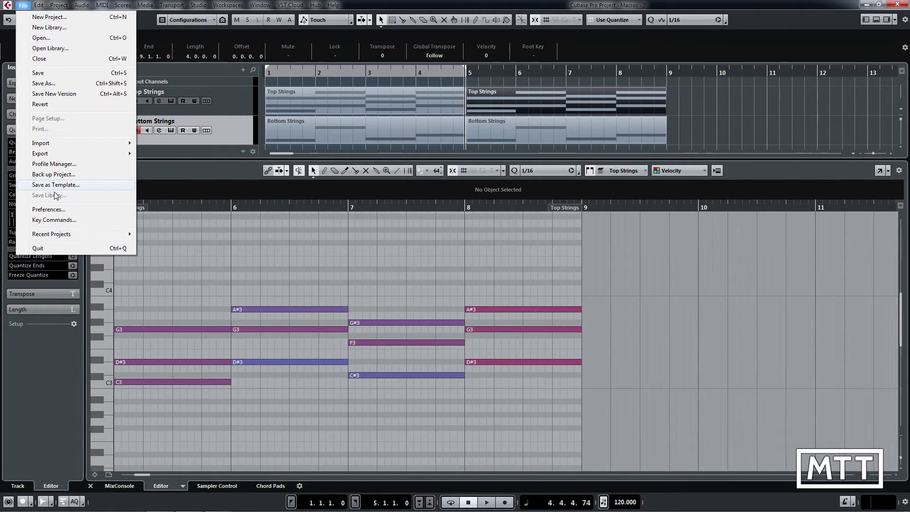
left_click(57, 219)
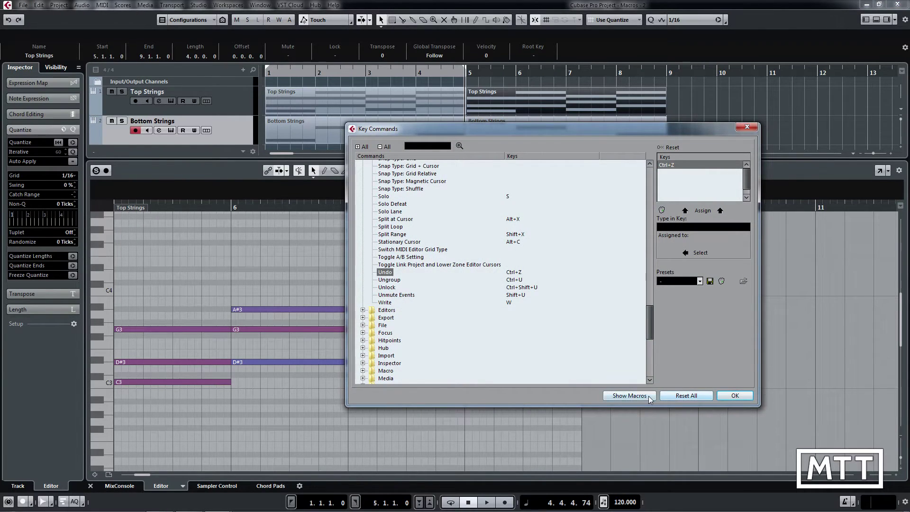
left_click(629, 395)
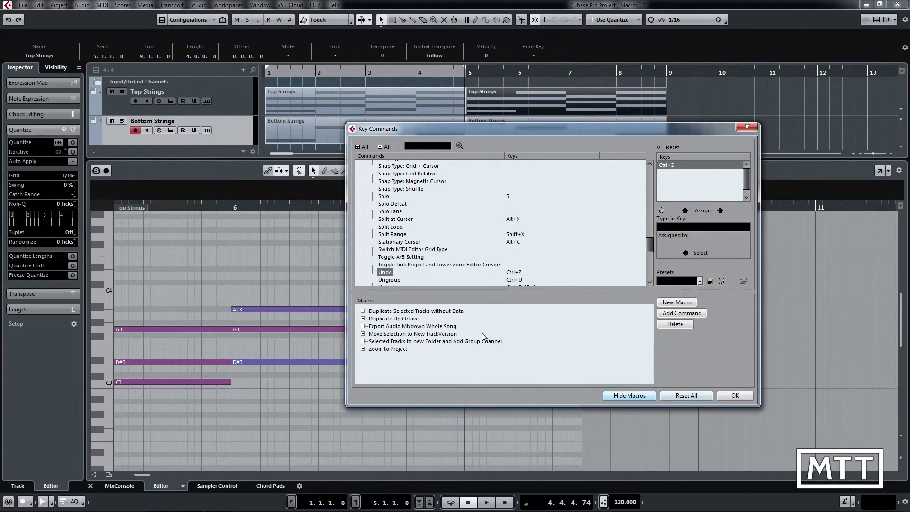
left_click(676, 302)
type("dUP")
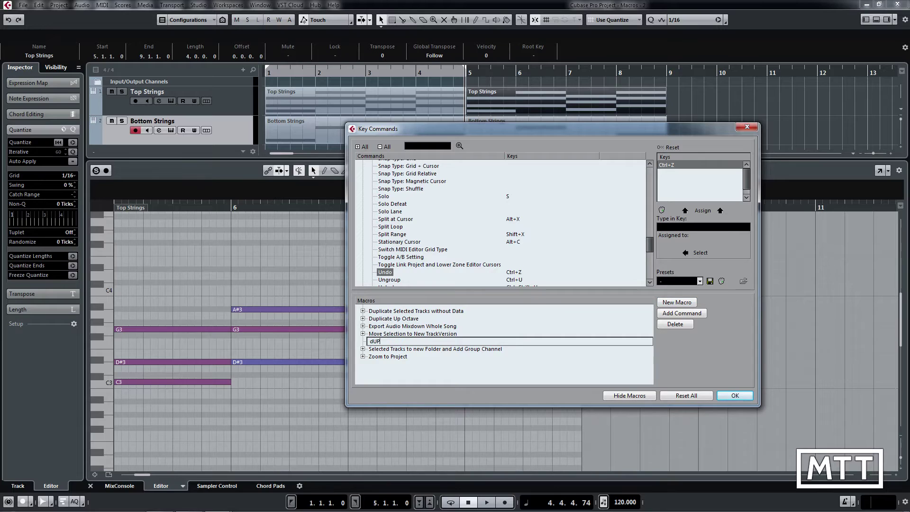
key("BackSpace")
key("BackSpace")
type("Duplicate Down Octave")
Step: Confirm the macro name, then add Select All and Copy, found by their Ctrl+A and Ctrl+C shortcuts
left_click(493, 340)
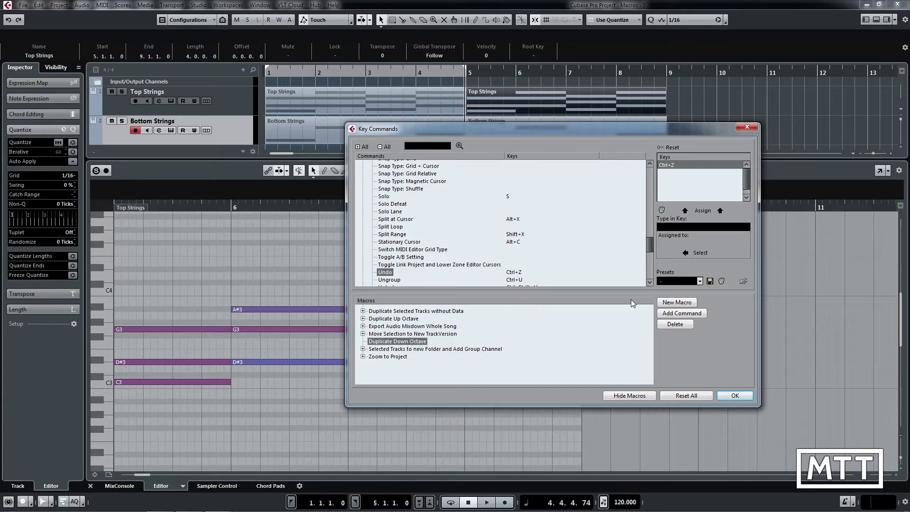
left_click(678, 228)
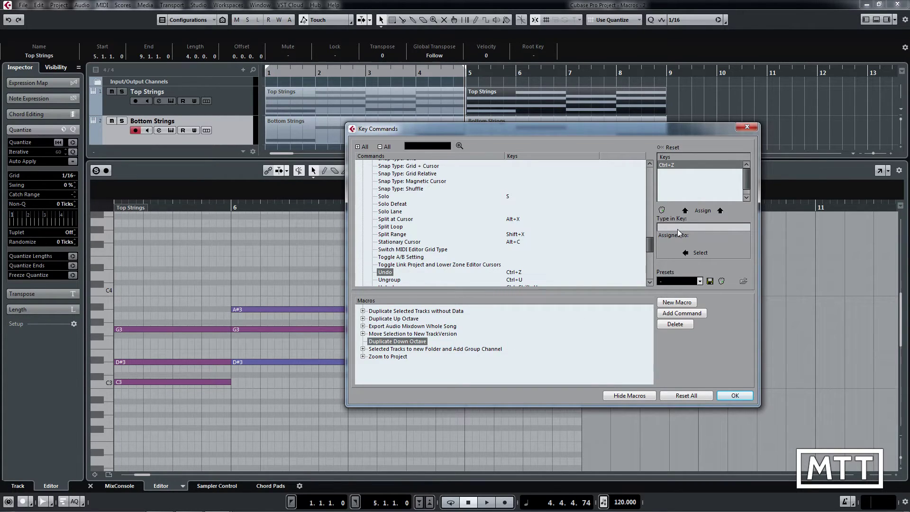
key("ctrl+a")
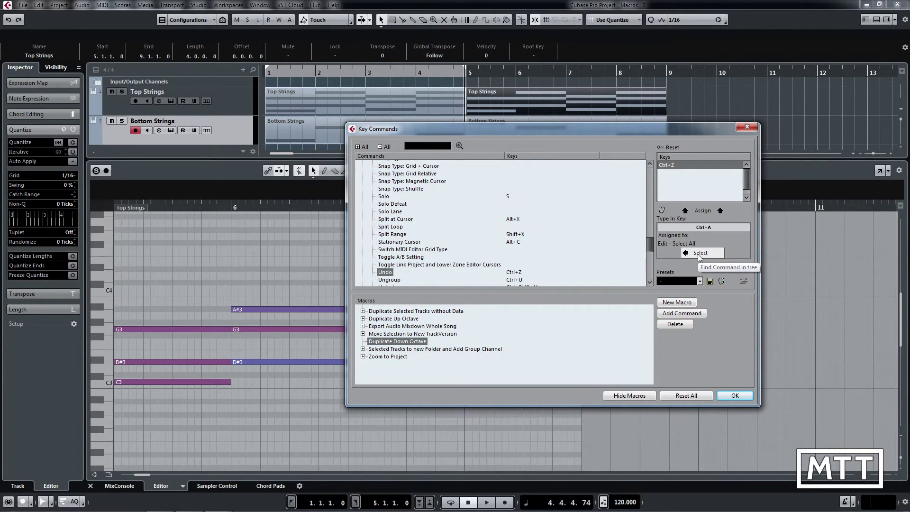
left_click(699, 253)
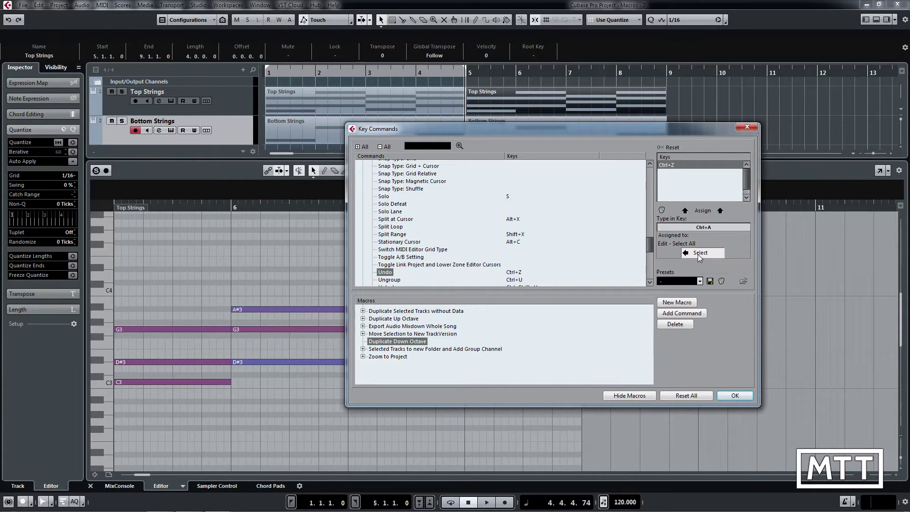
left_click(682, 313)
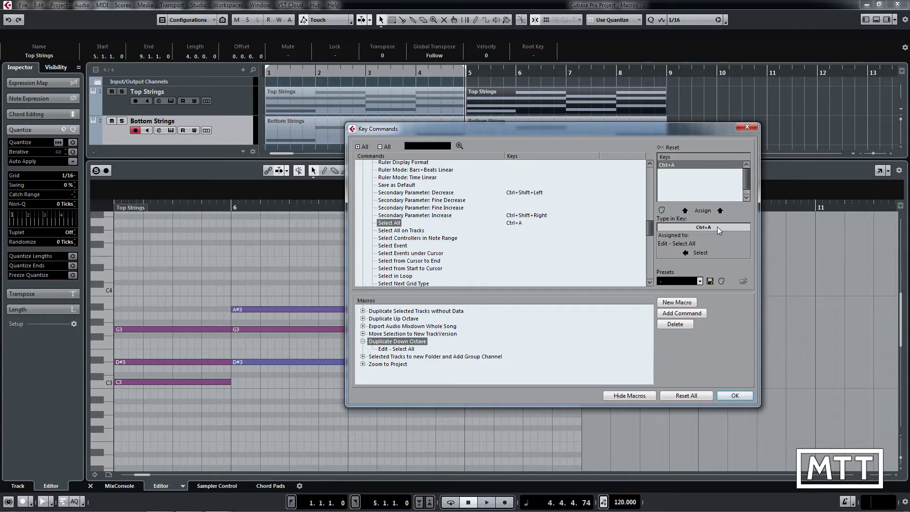
key("ctrl+c")
left_click(700, 255)
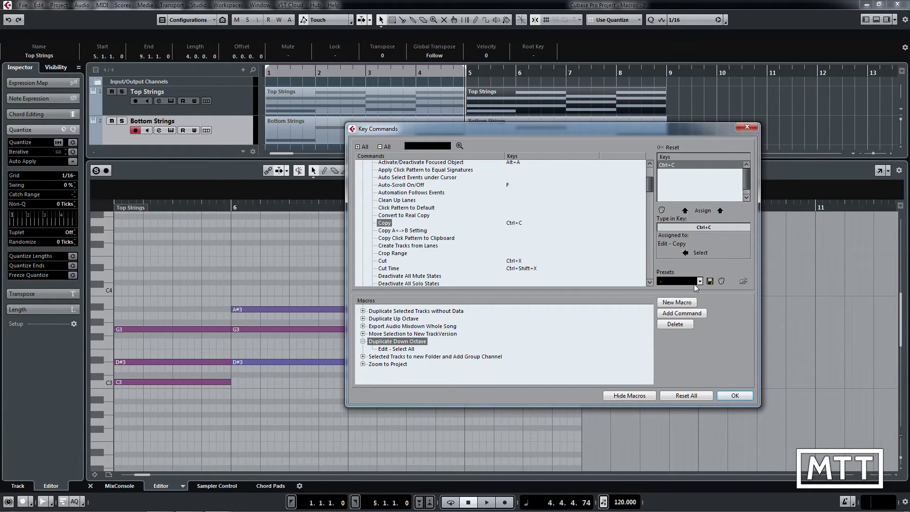
left_click(682, 314)
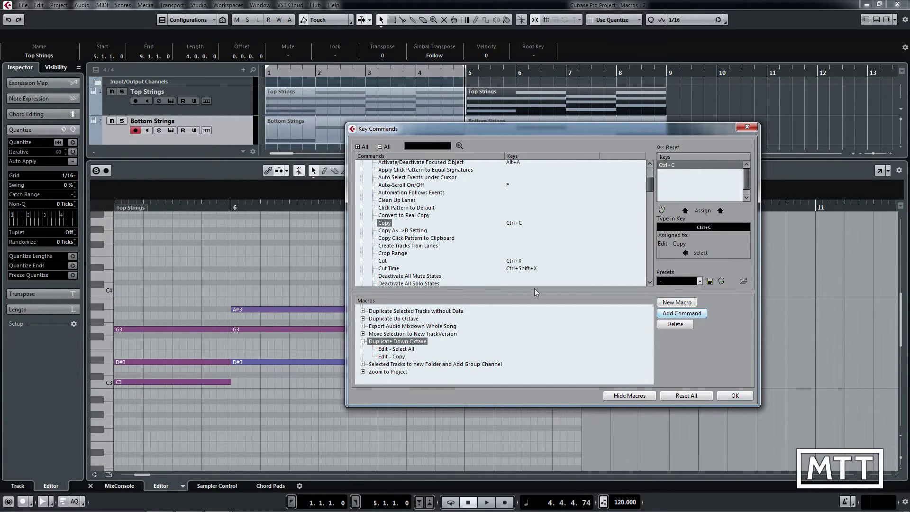
Step: Add Paste at Origin, found by its Alt+V shortcut, as the third step
left_click(715, 226)
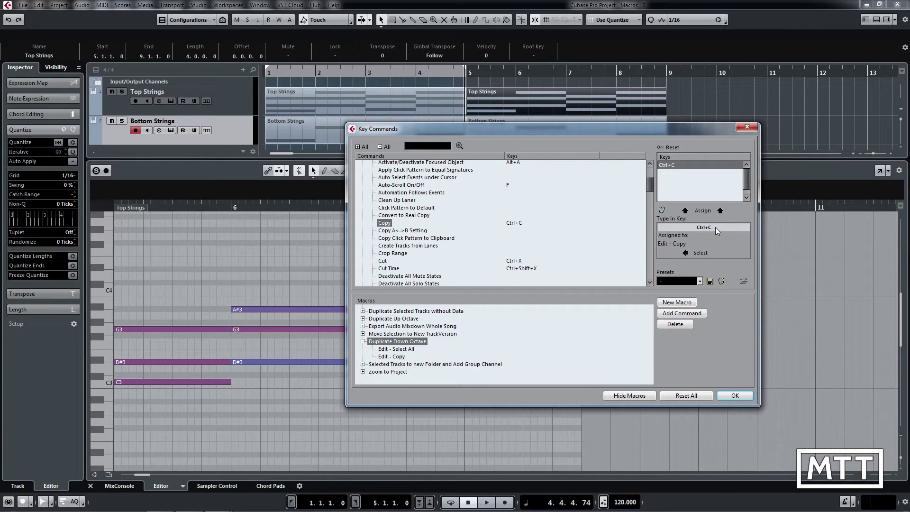
key("alt+v")
left_click(700, 254)
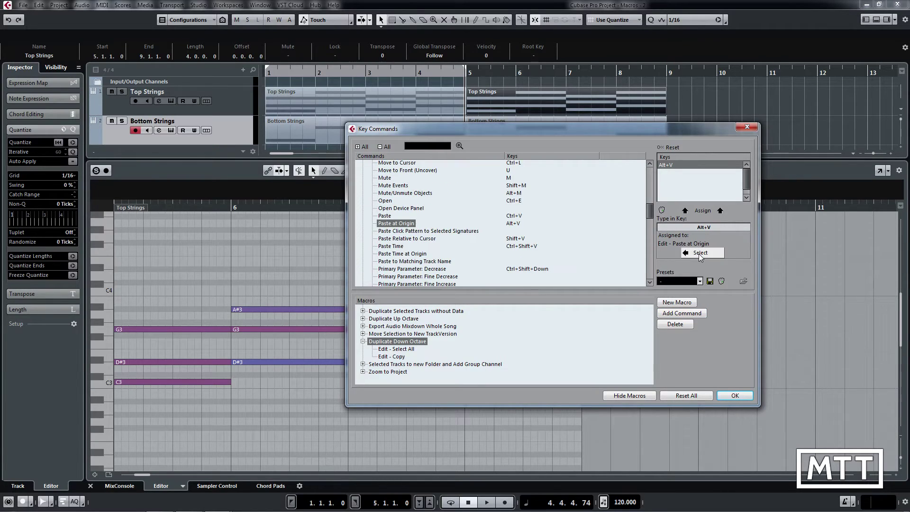
left_click(688, 315)
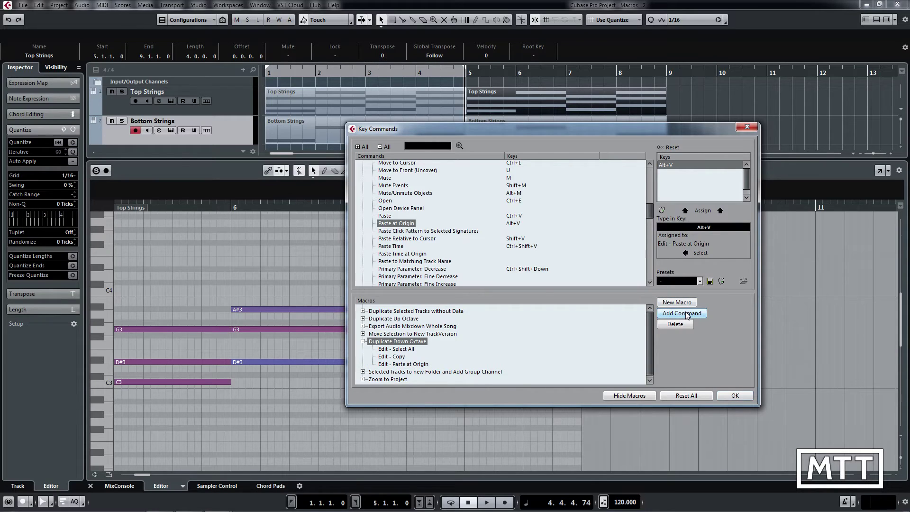
Step: Search for 'add down' and append Navigate - Add Down as the macro's last step
left_click(413, 147)
type("add doiwq")
key("BackSpace")
key("BackSpace")
type("wn")
key("Return")
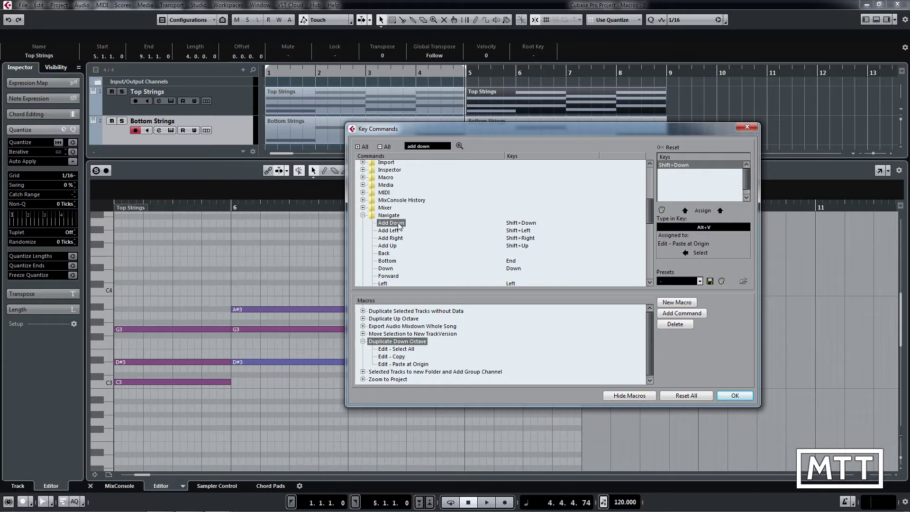
left_click(700, 252)
left_click(440, 146)
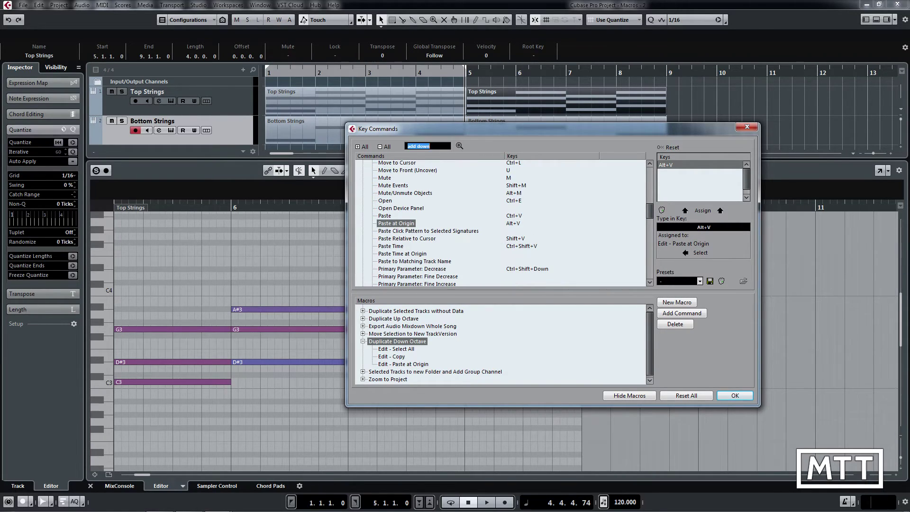
key("Return")
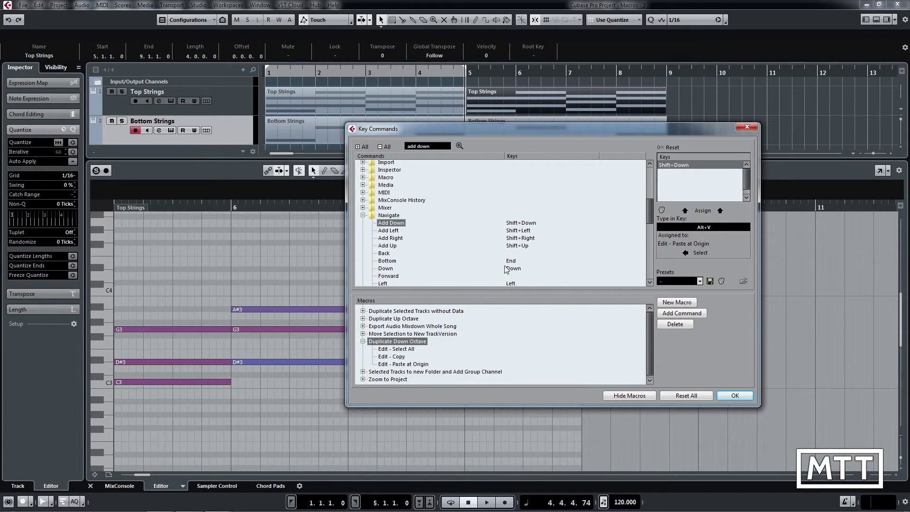
left_click(680, 314)
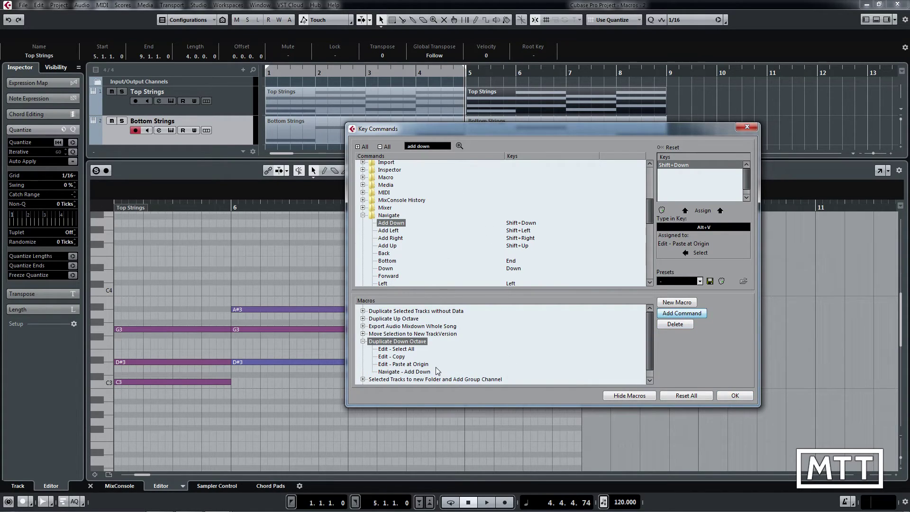
left_click(364, 216)
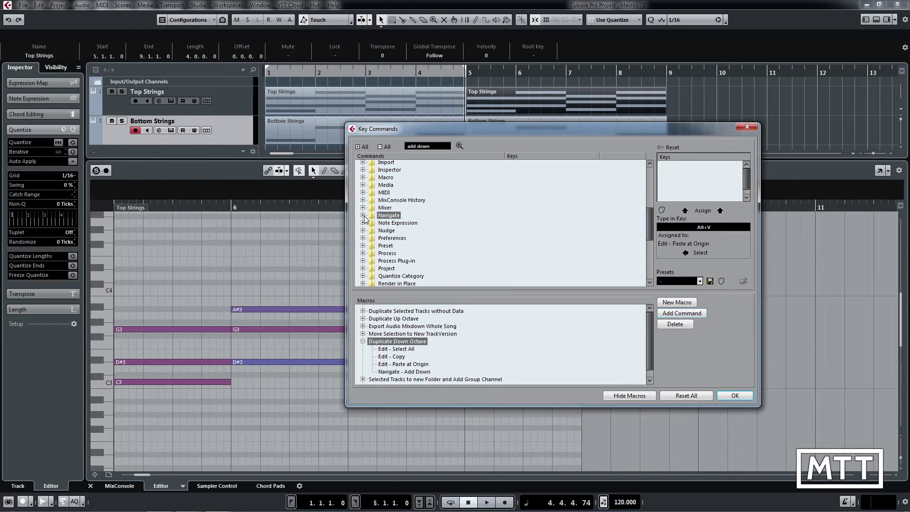
left_click(363, 177)
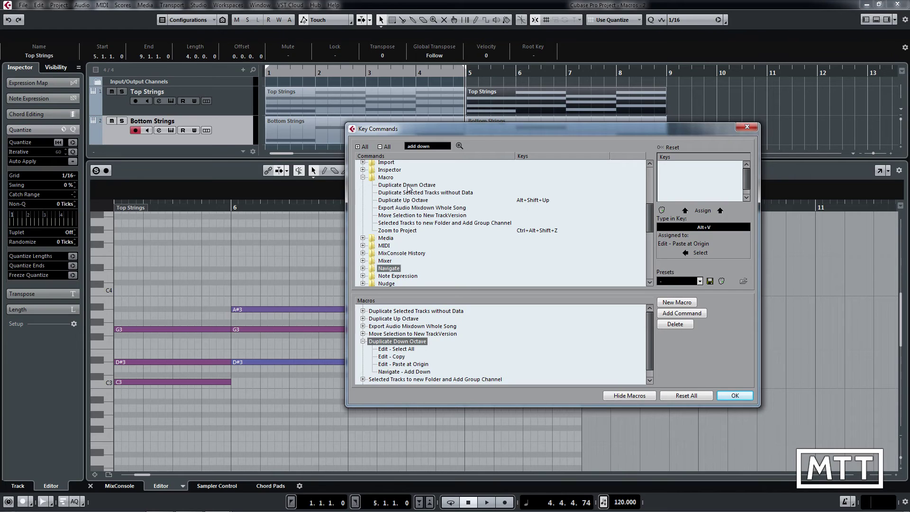
Step: Select Macro > Duplicate Down Octave and assign it the Alt+Shift+Down key command
left_click(407, 185)
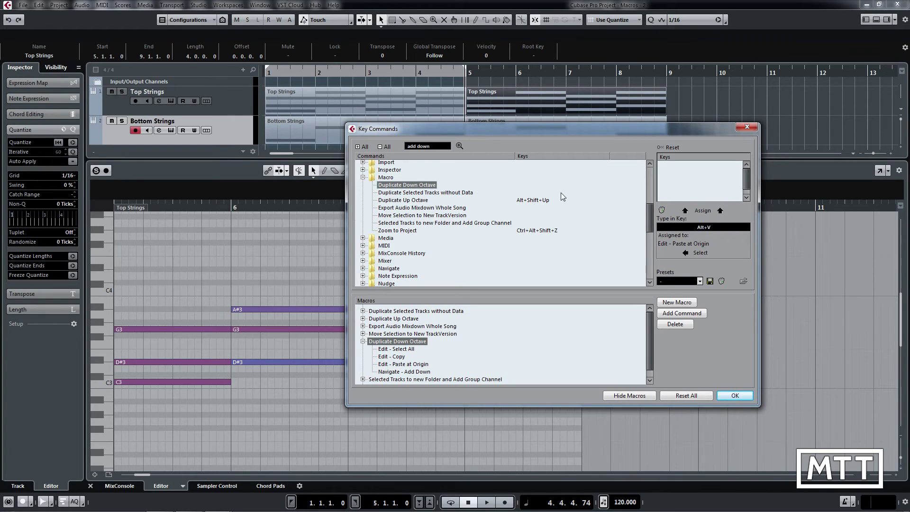
left_click(721, 226)
key("alt+shift+Down")
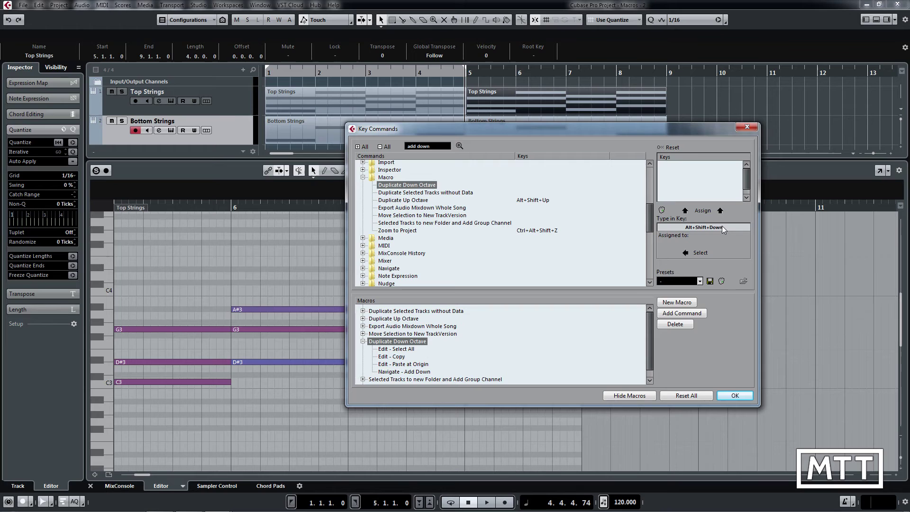
left_click(702, 211)
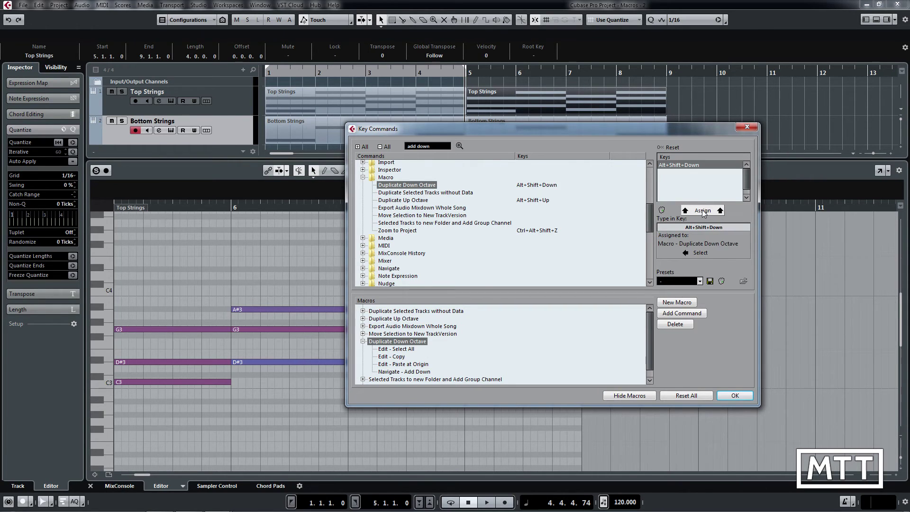
Step: Apply the new key commands, then run Alt+Shift+Down to copy the bar 5–8 chords an octave lower
left_click(732, 397)
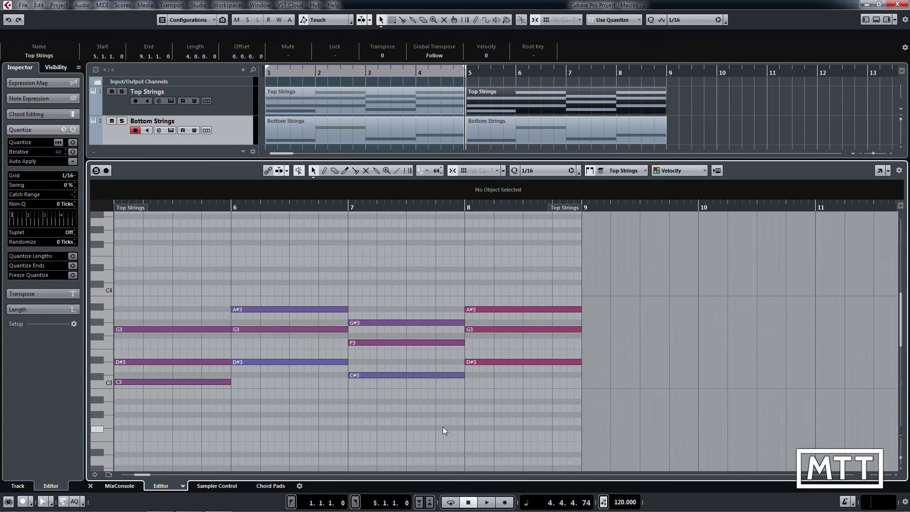
key("alt+shift+Down")
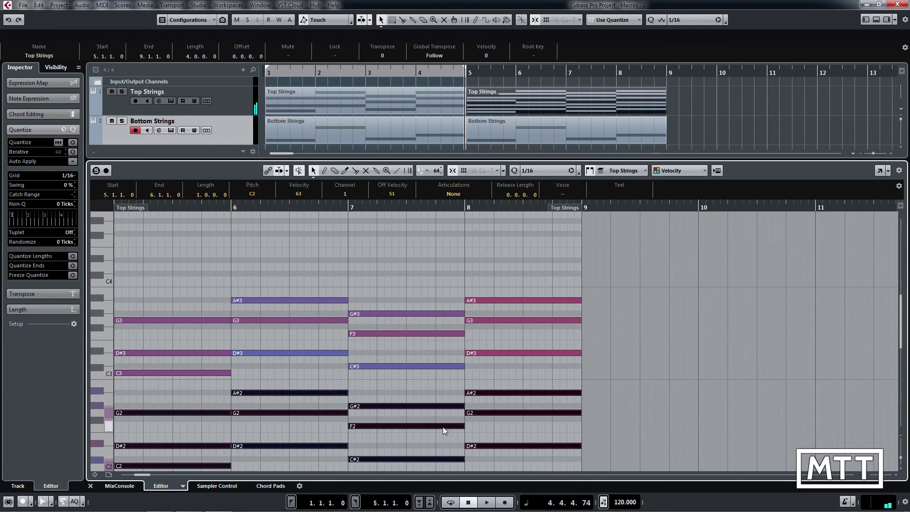